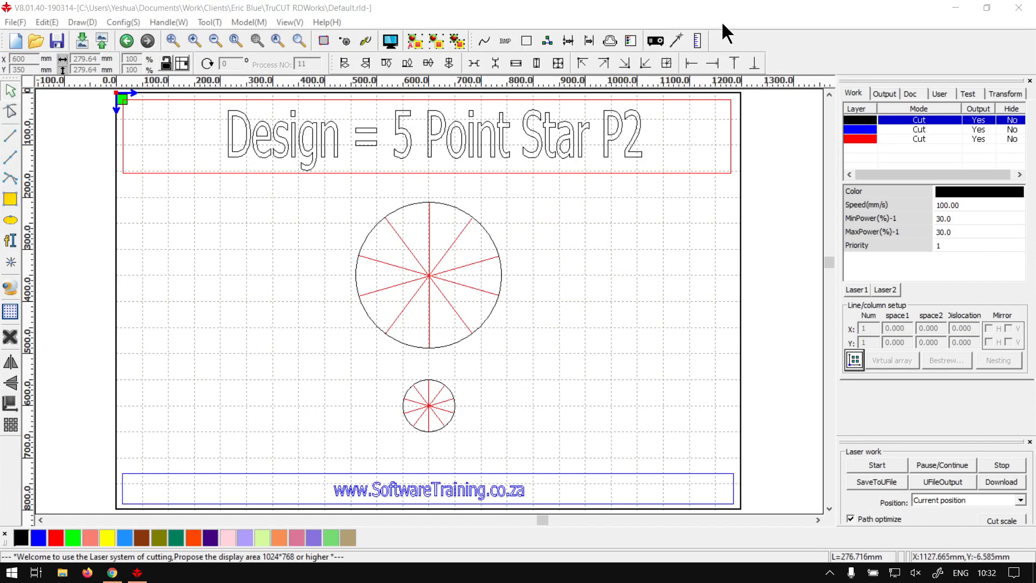
Step: Assign the small lower circle and all its spokes to the light blue layer, then deselect them
{"action": "left_click", "coordinate": [720, 14]}
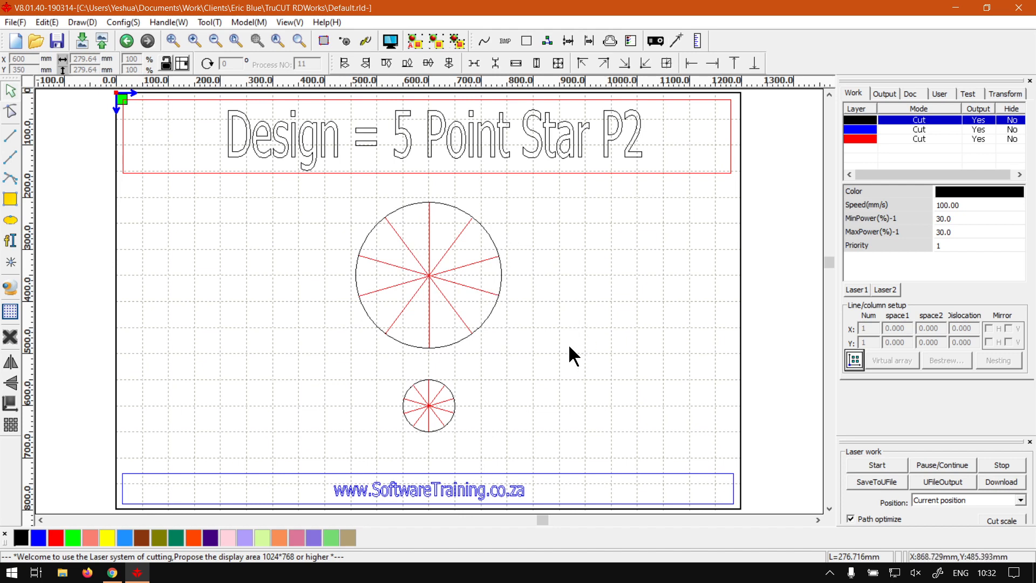
{"action": "scroll", "coordinate": [432, 426], "scroll_direction": "up", "scroll_amount": 3}
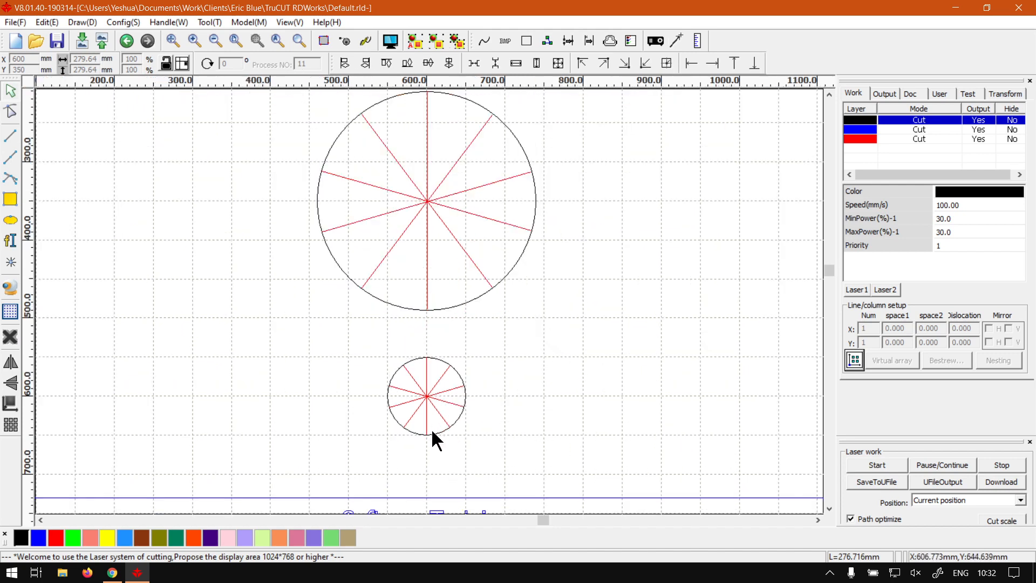
{"action": "scroll", "coordinate": [394, 353], "scroll_direction": "up", "scroll_amount": 2}
{"action": "scroll", "coordinate": [556, 464], "scroll_direction": "up", "scroll_amount": 2}
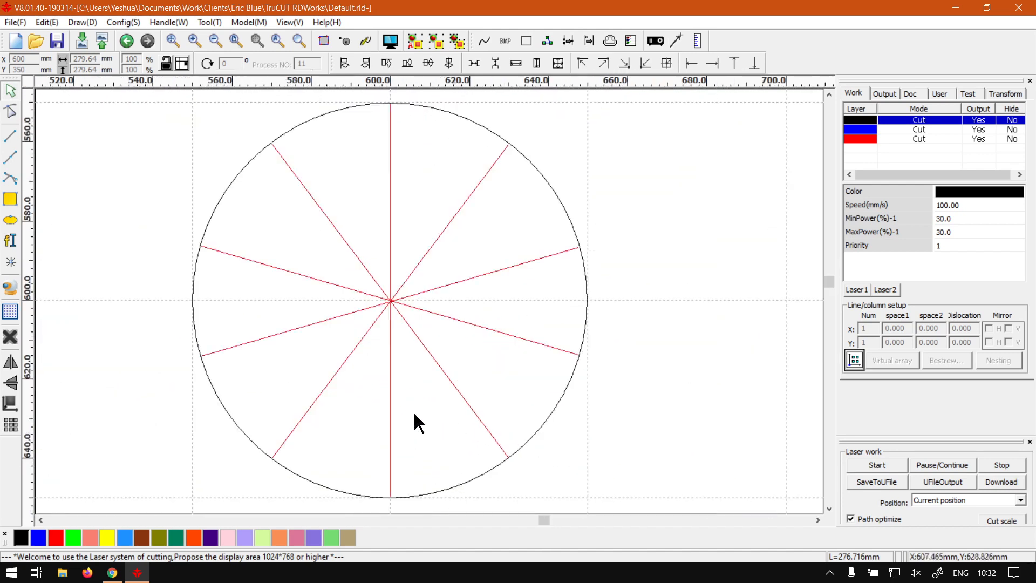
{"action": "scroll", "coordinate": [345, 401], "scroll_direction": "down", "scroll_amount": 1}
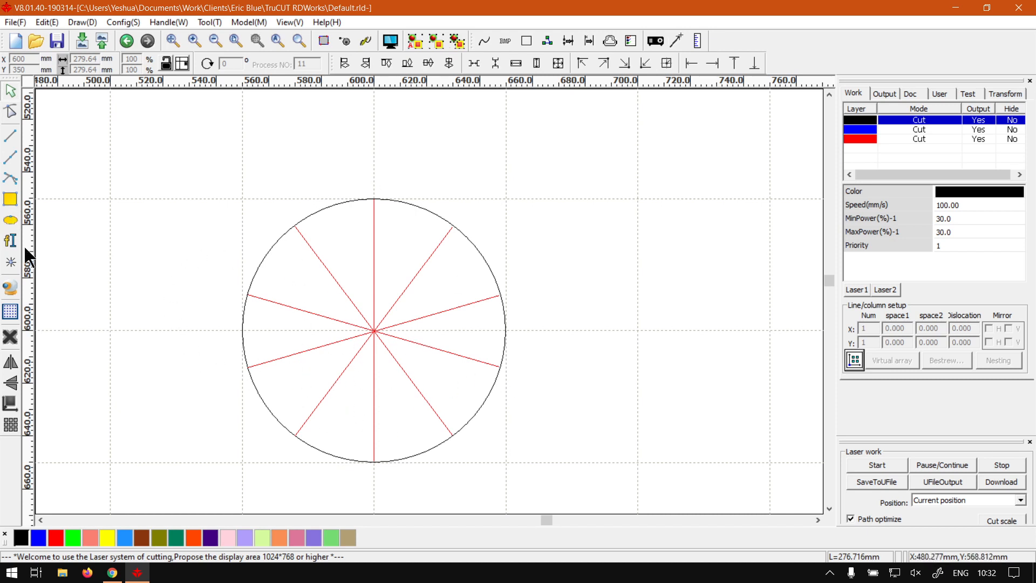
{"action": "left_click_drag", "start_coordinate": [232, 230], "coordinate": [233, 231]}
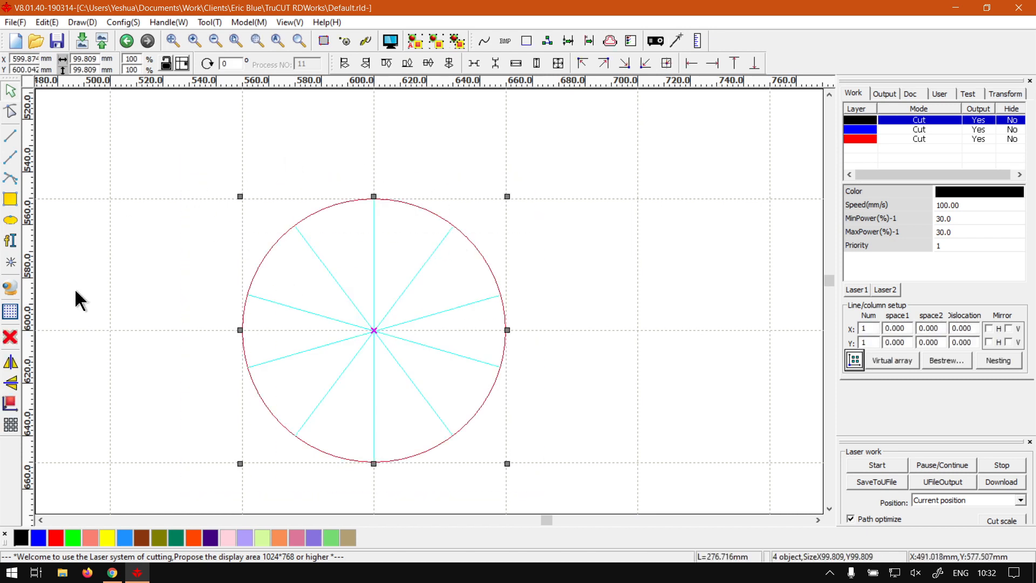
{"action": "left_click", "coordinate": [124, 537]}
{"action": "left_click", "coordinate": [144, 386]}
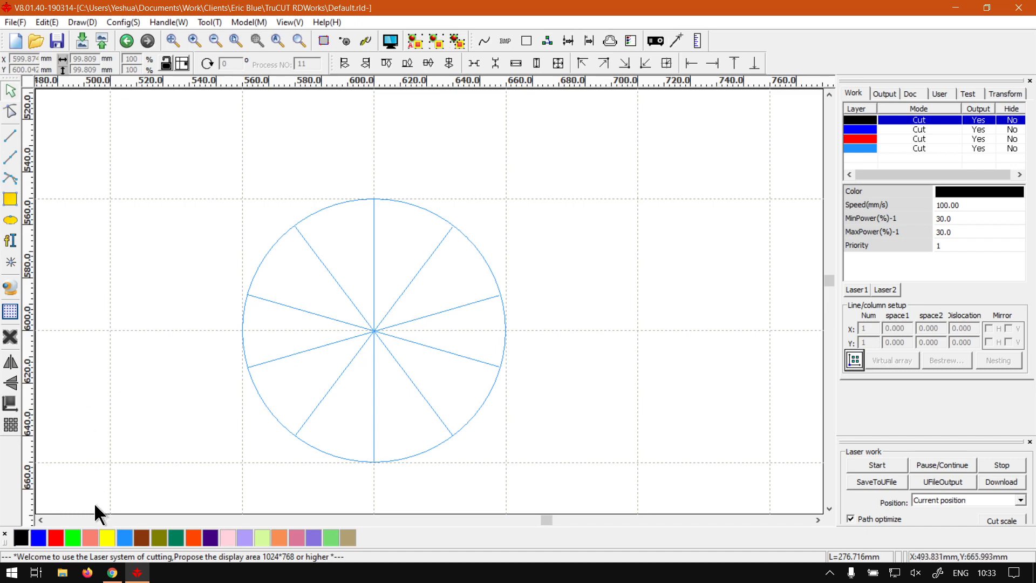
Step: Draw a closed red five-point star polyline in the small circle, connecting every second spoke end from the upper-left one
{"action": "left_click", "coordinate": [55, 538]}
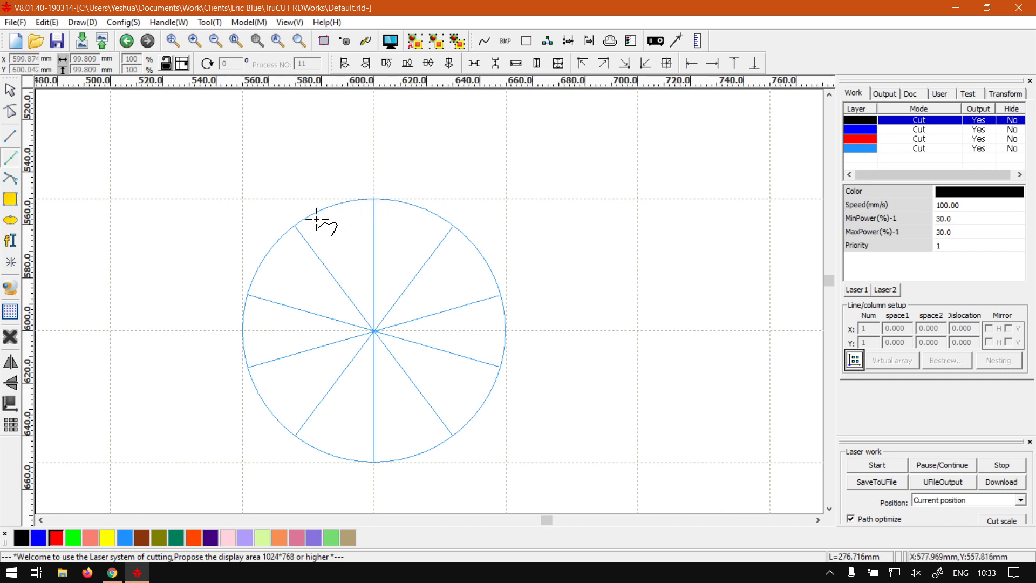
{"action": "left_click", "coordinate": [247, 294]}
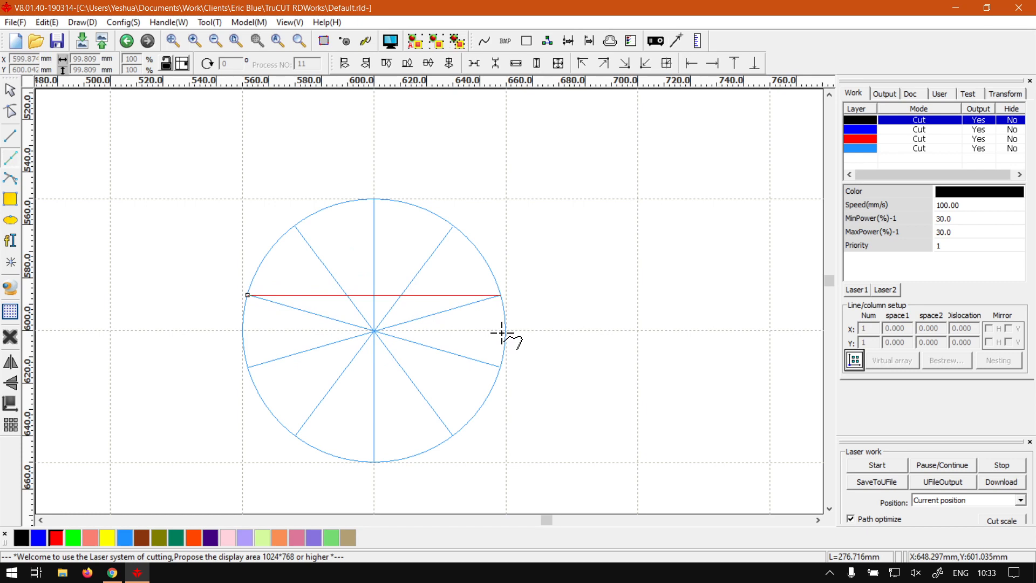
{"action": "left_click", "coordinate": [503, 295]}
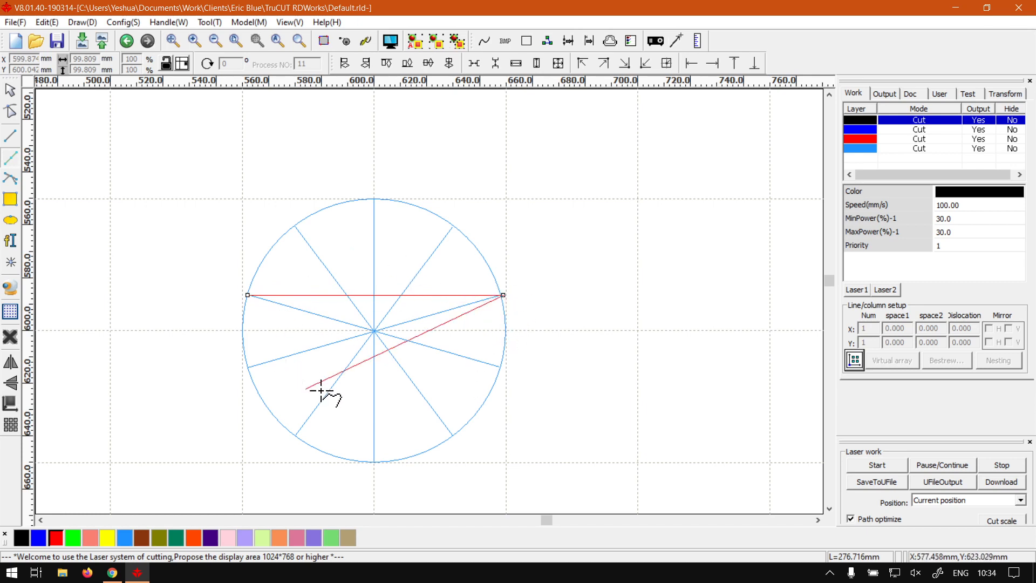
{"action": "left_click", "coordinate": [295, 435]}
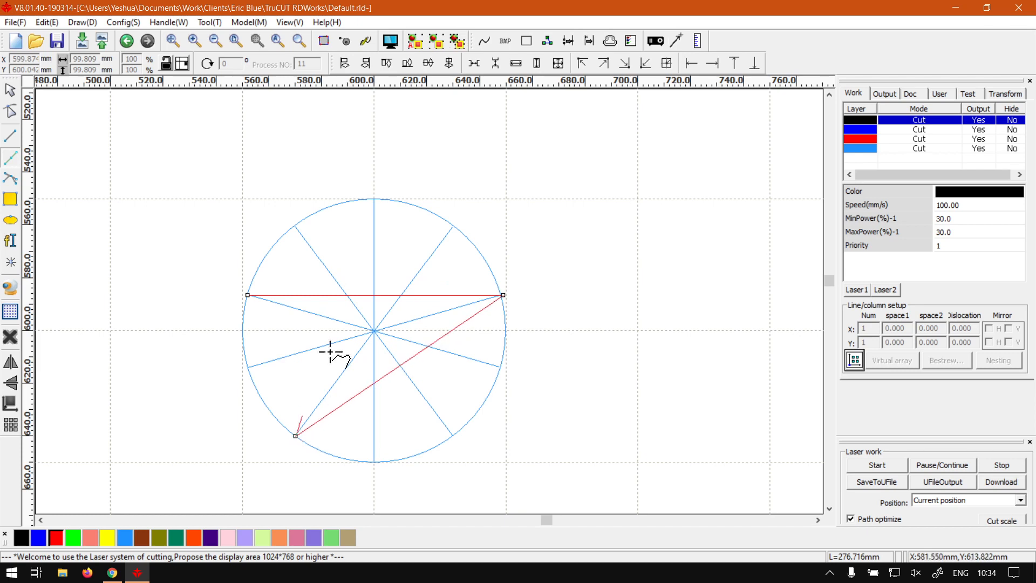
{"action": "left_click", "coordinate": [374, 199]}
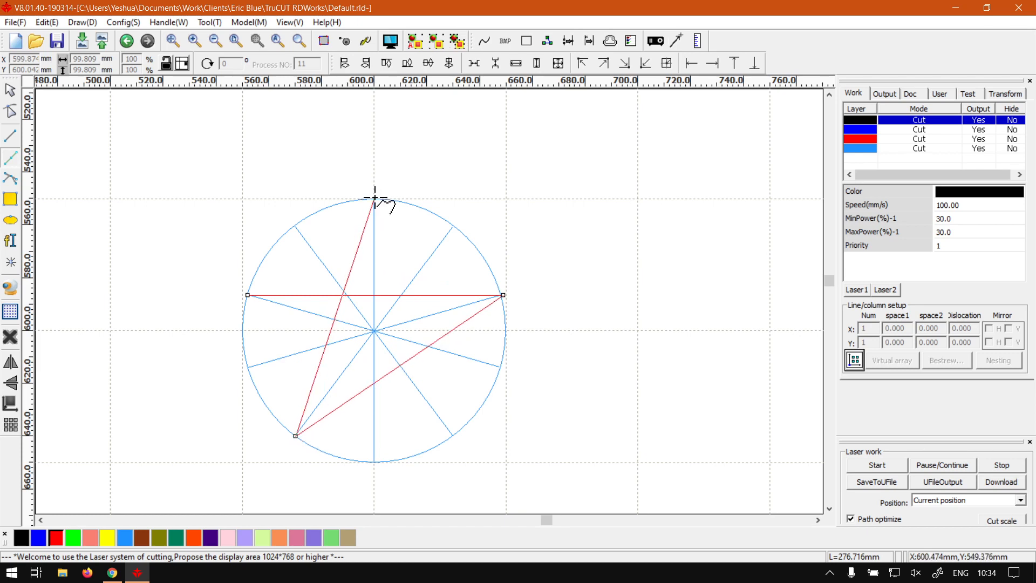
{"action": "left_click", "coordinate": [452, 437]}
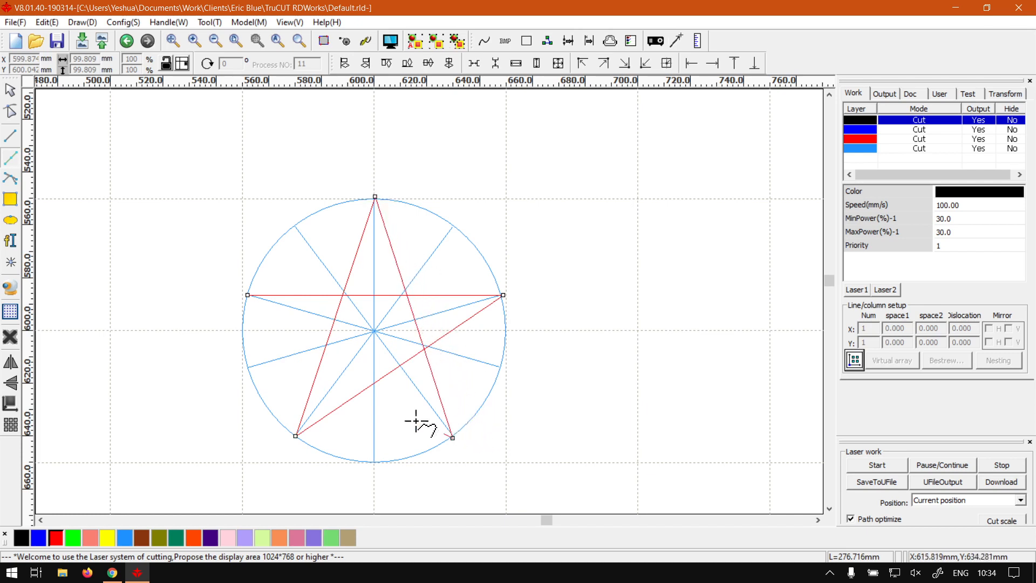
{"action": "left_click", "coordinate": [248, 295]}
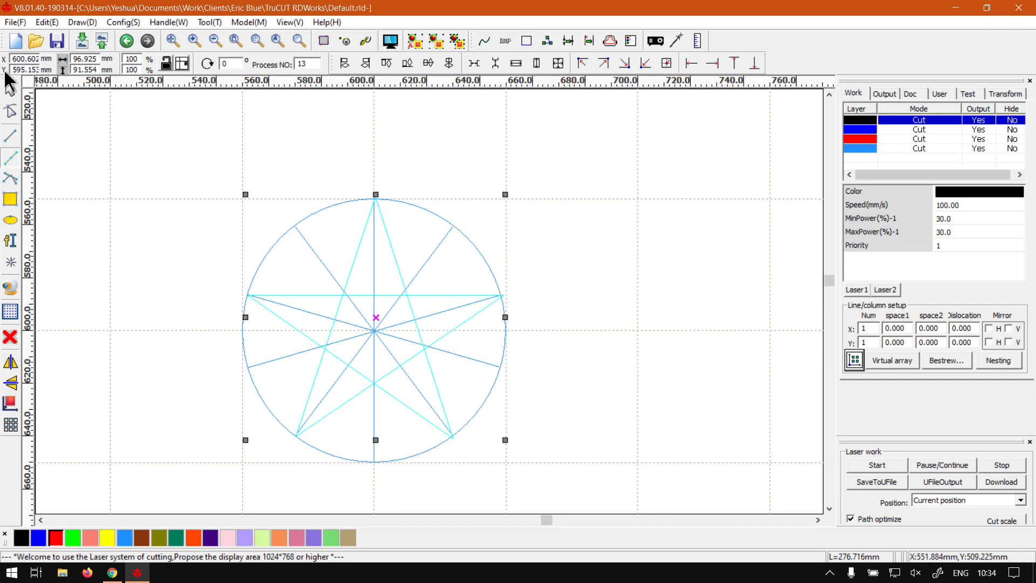
{"action": "left_click", "coordinate": [11, 95]}
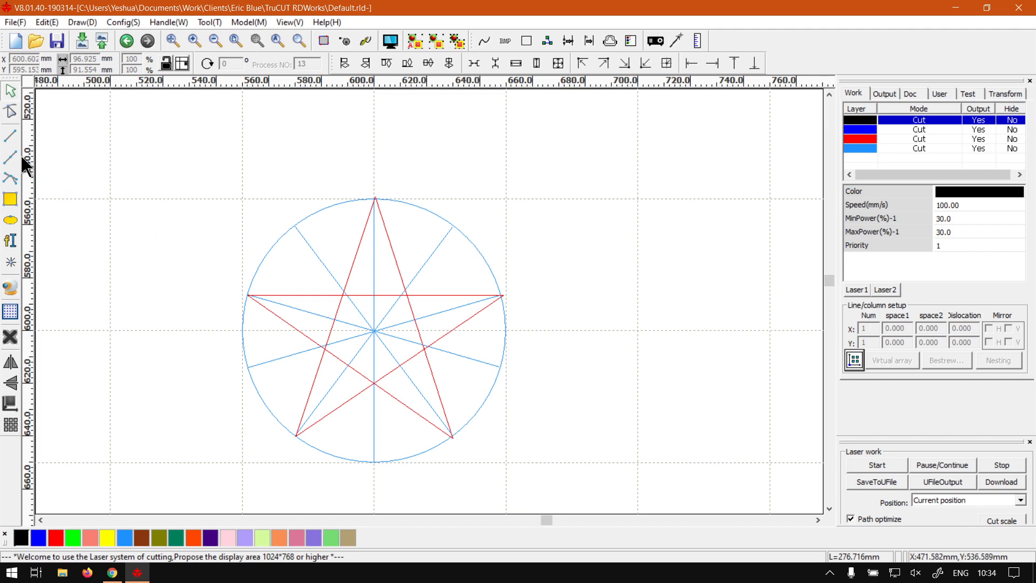
Step: Trace the red star's outer outline with a closed black polyline through its five tips and five inner intersections
{"action": "scroll", "coordinate": [349, 443], "scroll_direction": "up", "scroll_amount": 1}
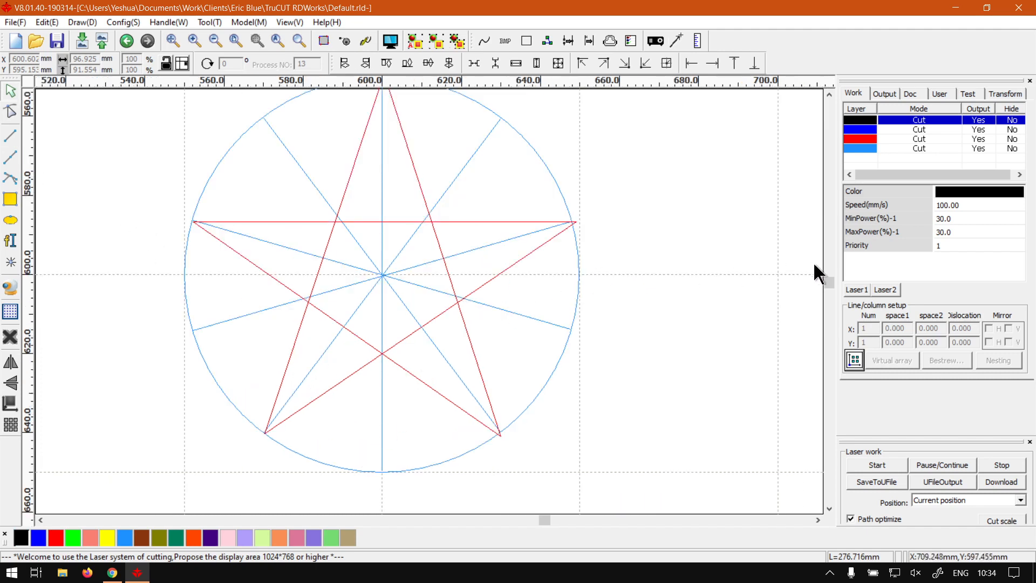
{"action": "scroll", "coordinate": [830, 281], "scroll_direction": "up", "scroll_amount": 1}
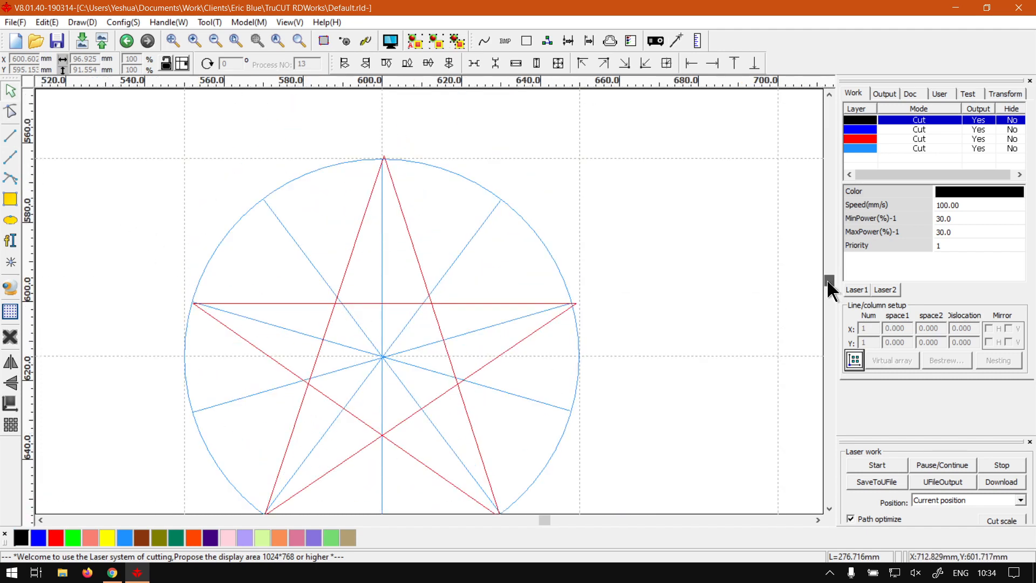
{"action": "left_click", "coordinate": [830, 94]}
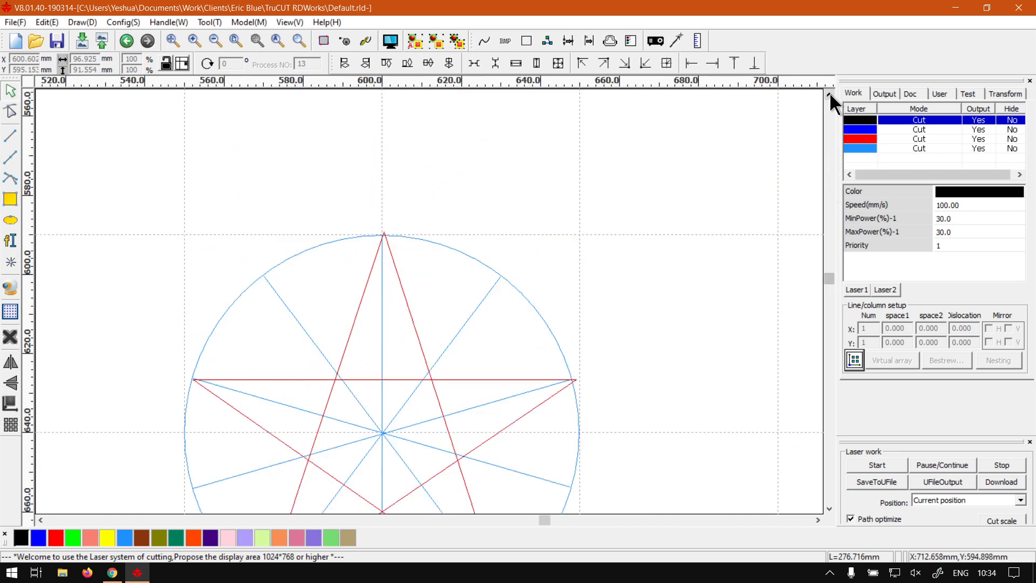
{"action": "scroll", "coordinate": [830, 277], "scroll_direction": "down", "scroll_amount": 1}
{"action": "left_click_drag", "start_coordinate": [830, 277], "coordinate": [831, 280]}
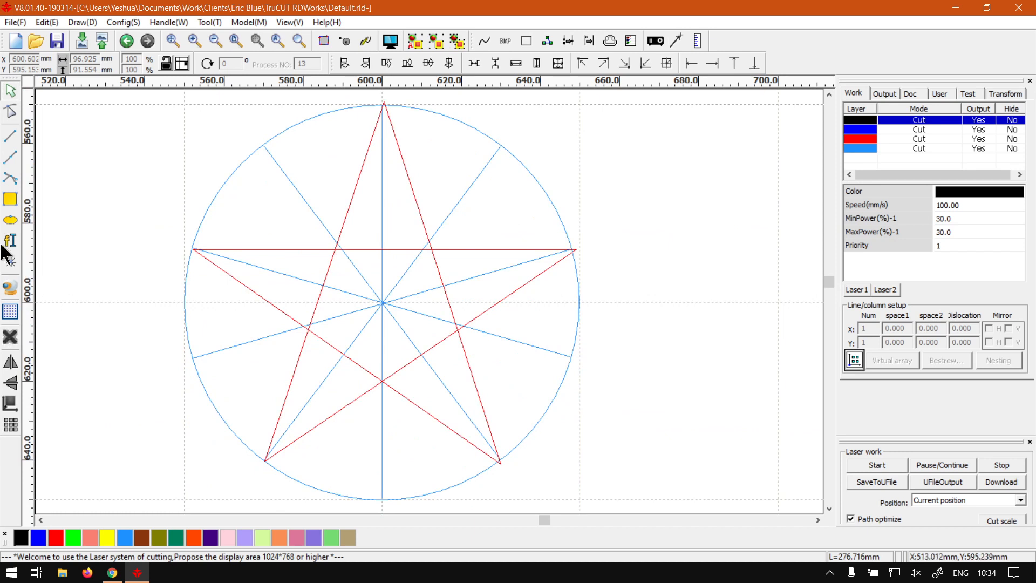
{"action": "left_click", "coordinate": [11, 159]}
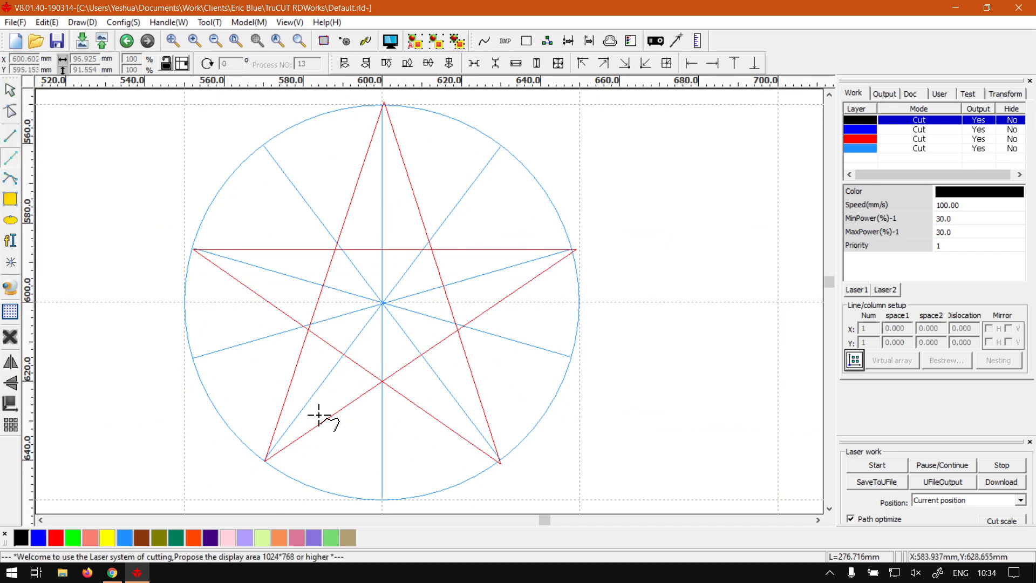
{"action": "left_click", "coordinate": [191, 248]}
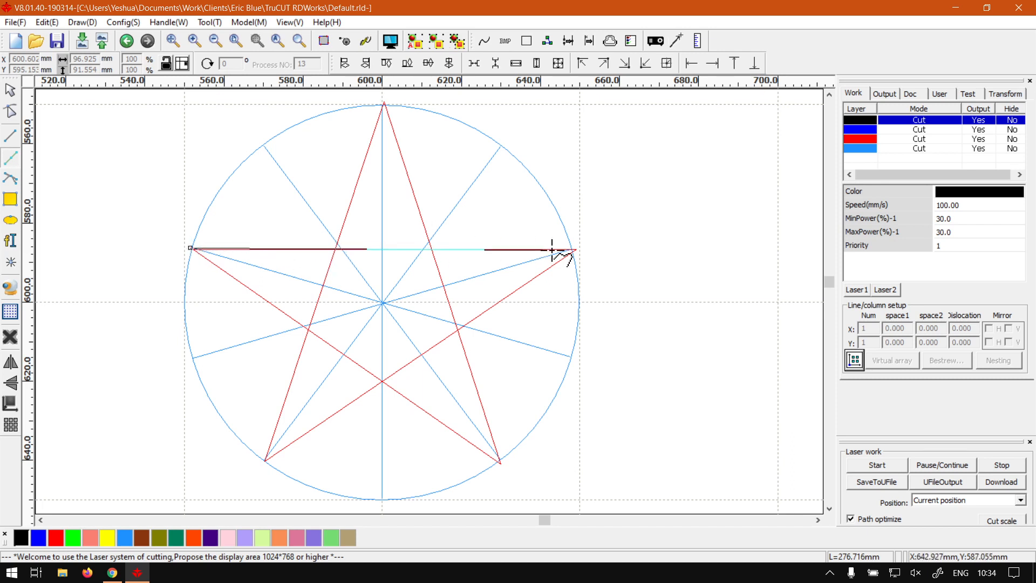
{"action": "left_click", "coordinate": [334, 248]}
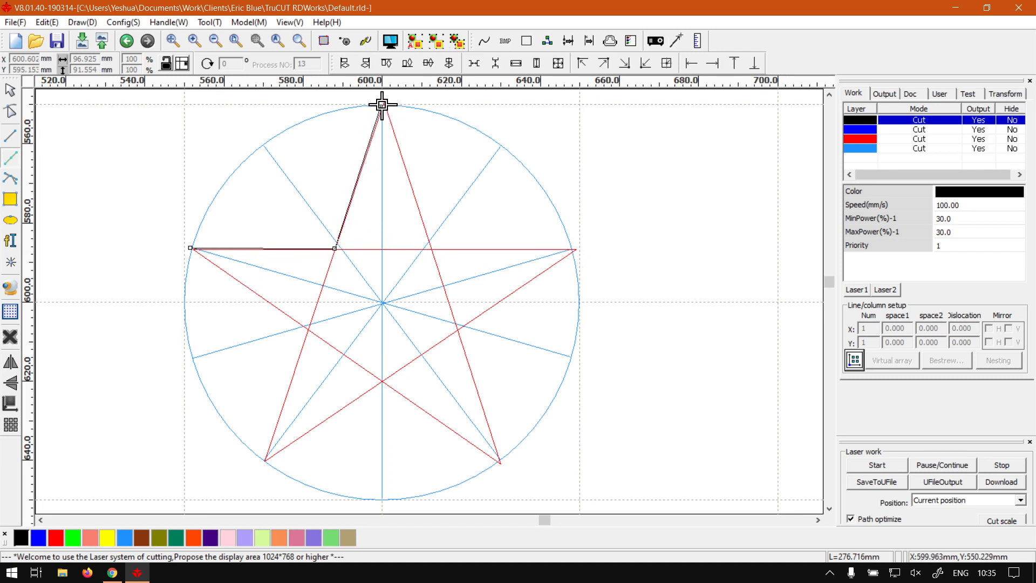
{"action": "left_click", "coordinate": [384, 103]}
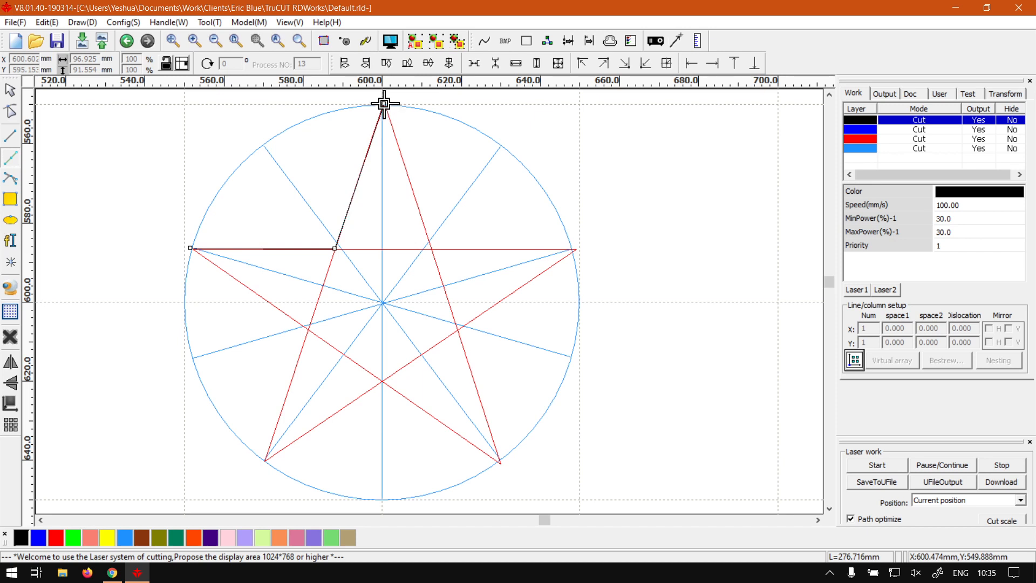
{"action": "left_click", "coordinate": [431, 249]}
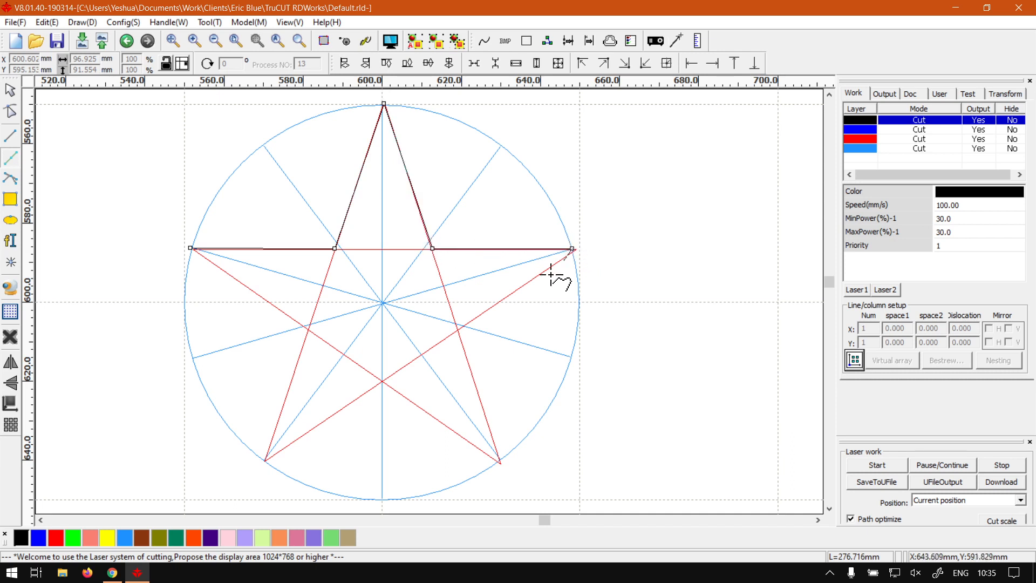
{"action": "left_click_drag", "start_coordinate": [550, 274], "coordinate": [457, 330]}
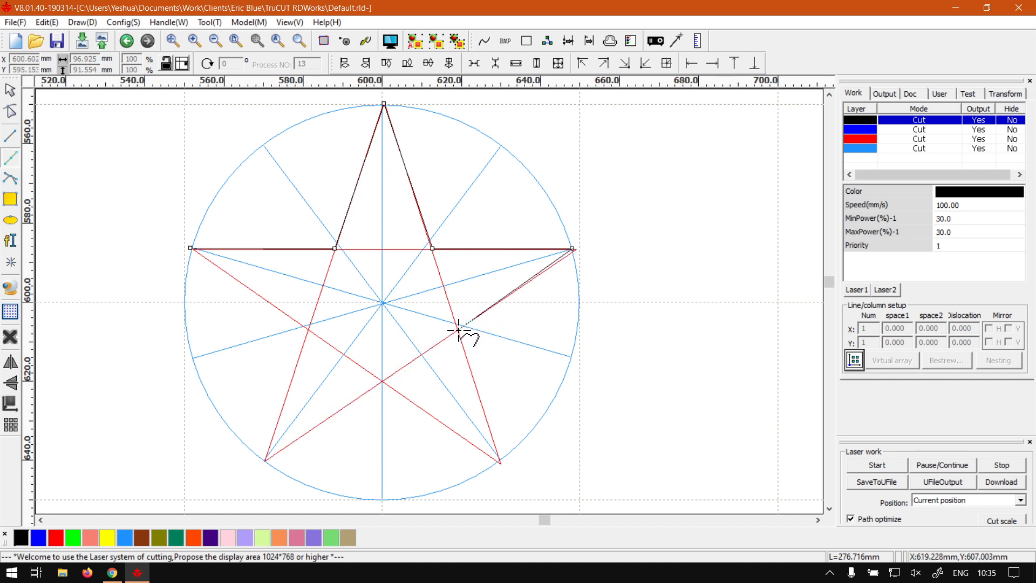
{"action": "left_click", "coordinate": [458, 329]}
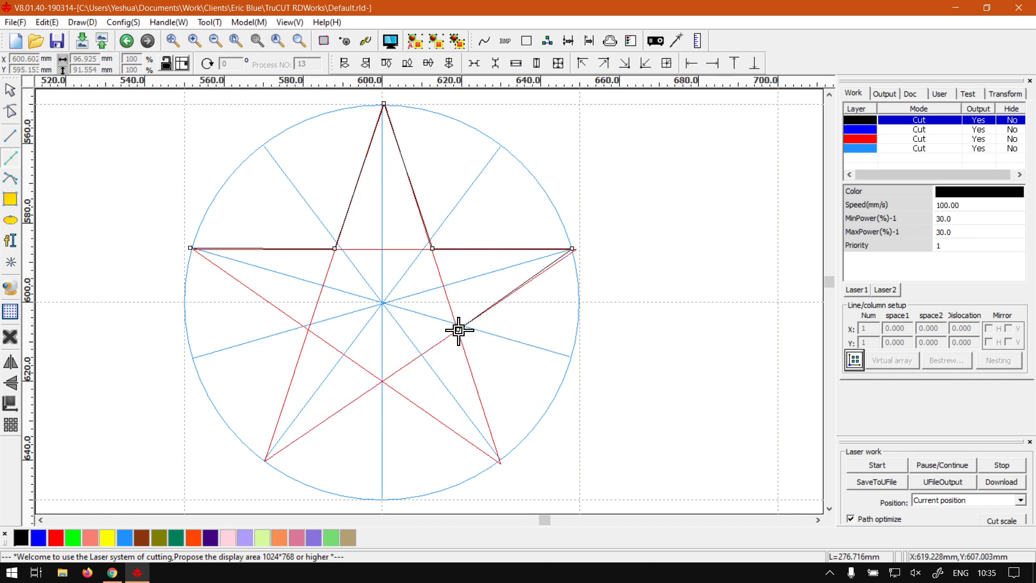
{"action": "left_click", "coordinate": [501, 459]}
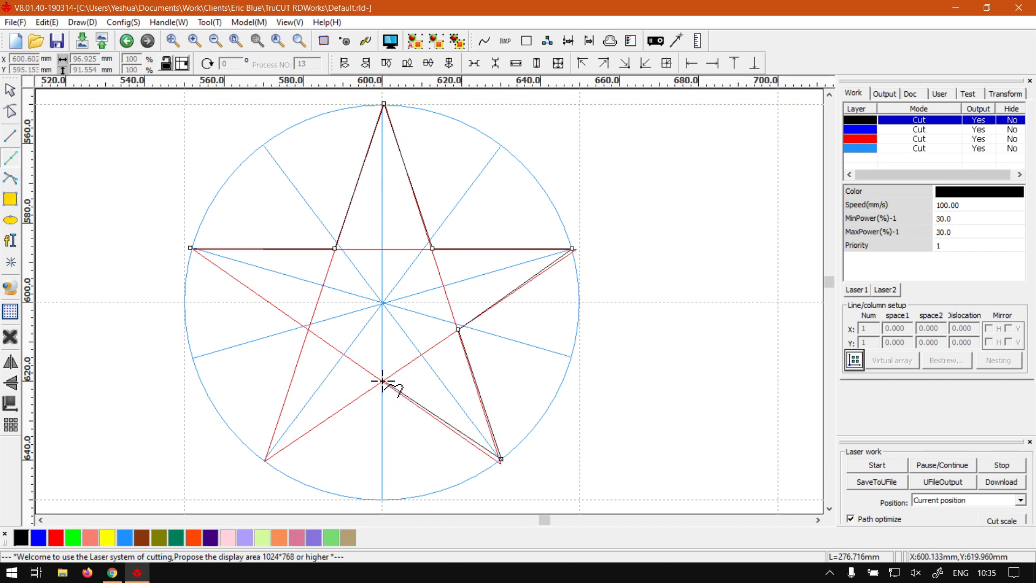
{"action": "left_click", "coordinate": [383, 381]}
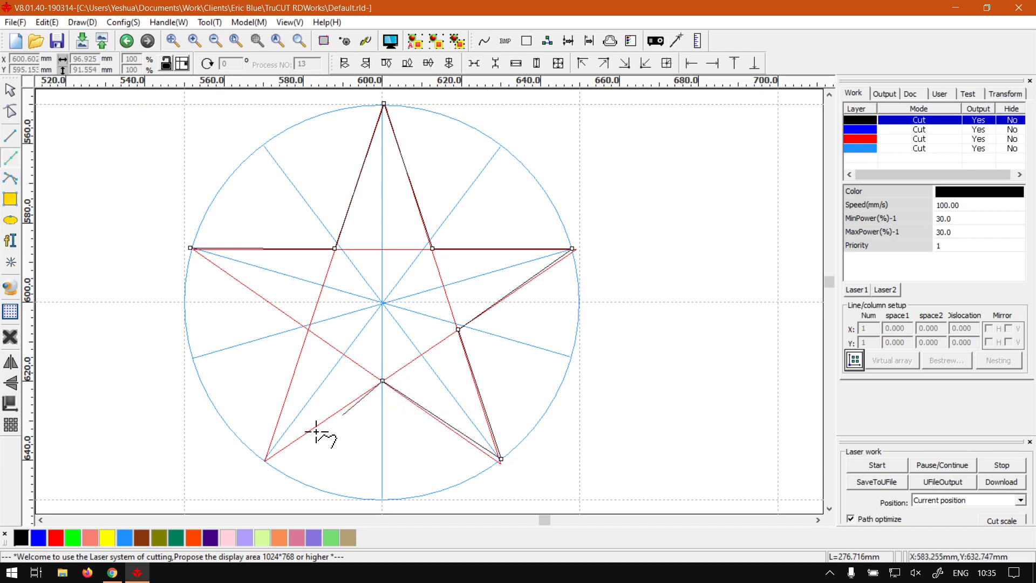
{"action": "left_click", "coordinate": [264, 462]}
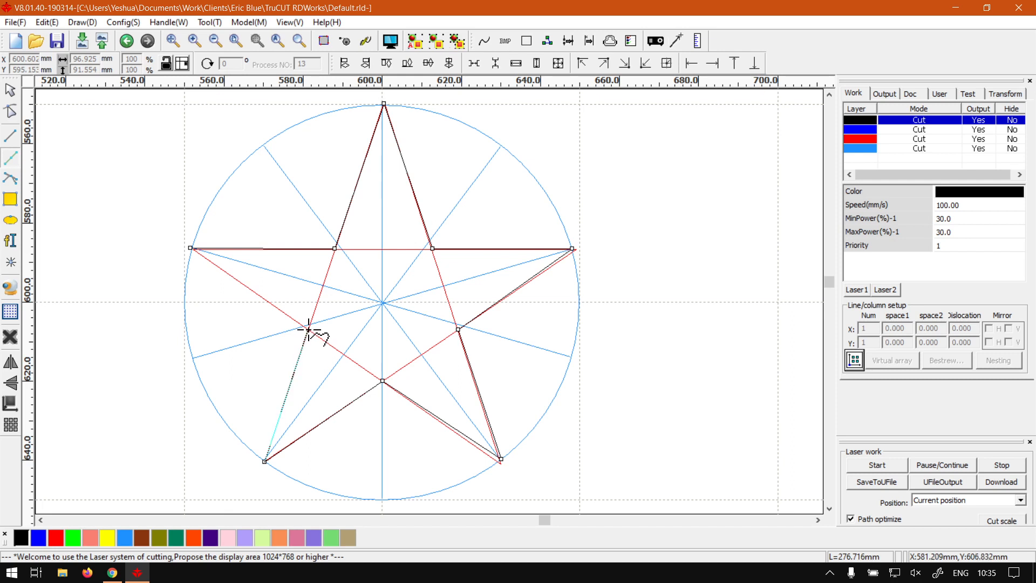
{"action": "left_click", "coordinate": [308, 328]}
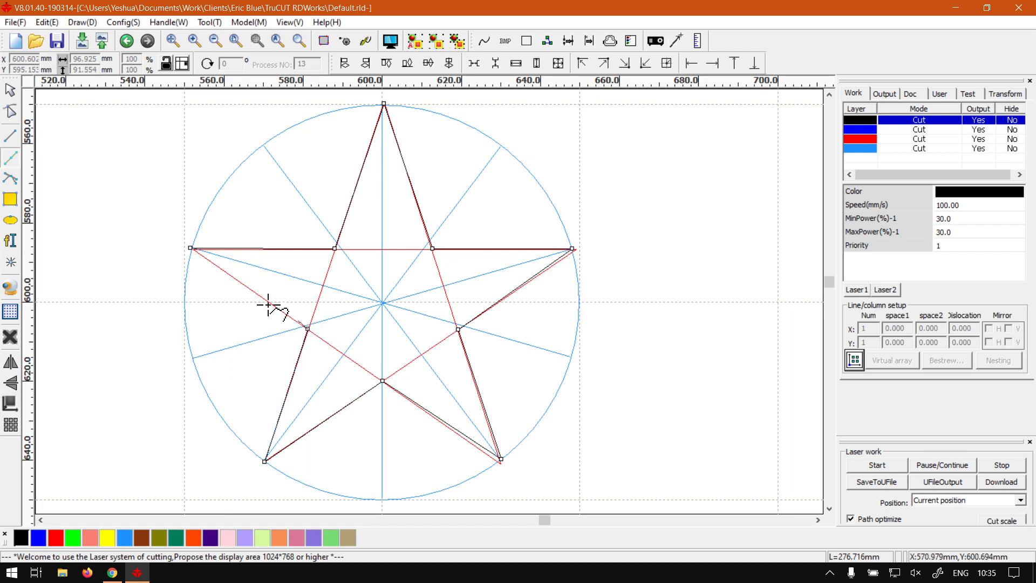
{"action": "left_click", "coordinate": [190, 247]}
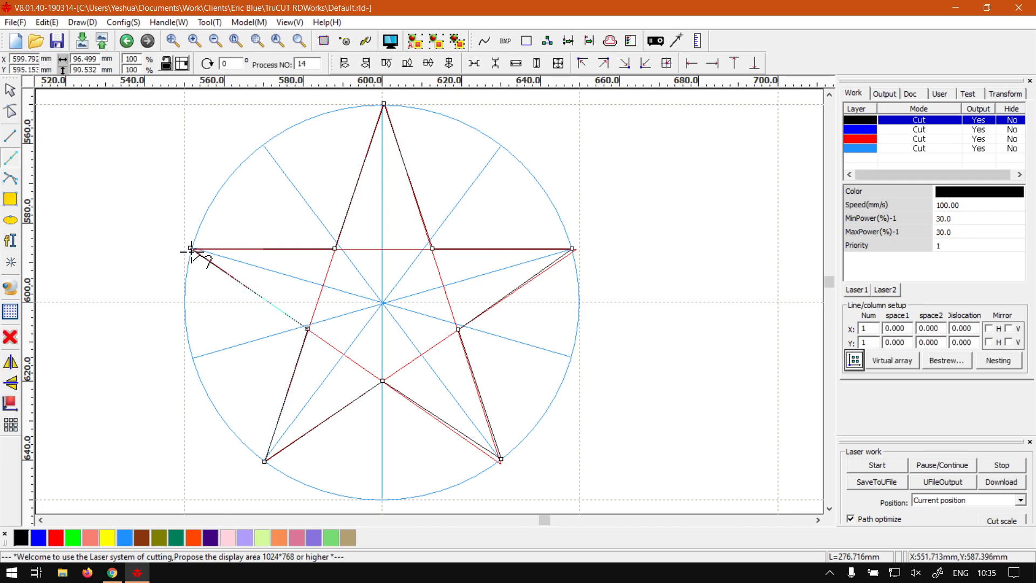
{"action": "left_click", "coordinate": [10, 93]}
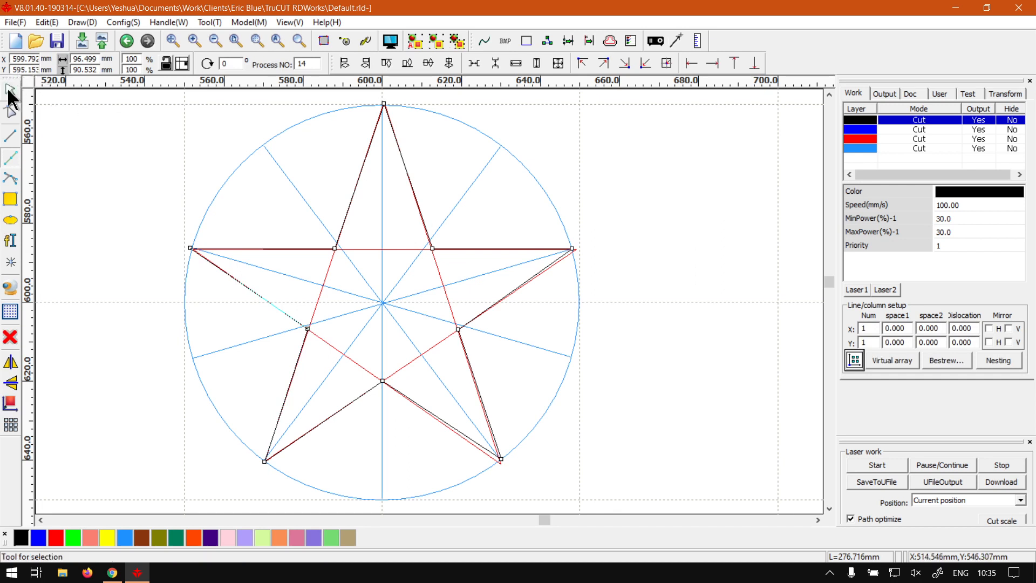
Step: Shift the red construction star 10 mm to the right off the black outline and move it back
{"action": "left_click", "coordinate": [533, 279]}
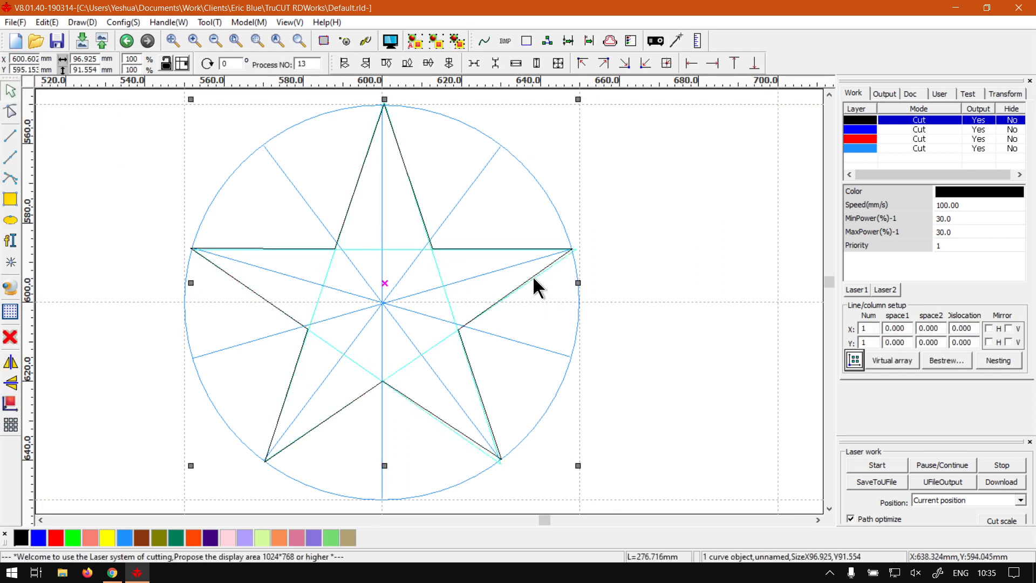
{"action": "key", "text": "Right"}
{"action": "key", "text": "Left"}
{"action": "left_click", "coordinate": [538, 283]}
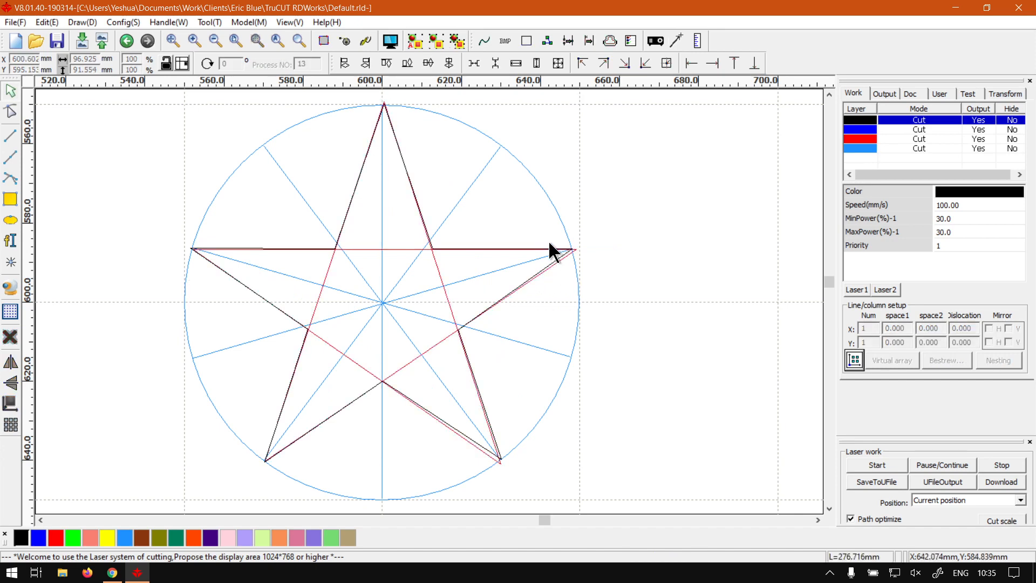
{"action": "left_click", "coordinate": [465, 249]}
{"action": "key", "text": "Right"}
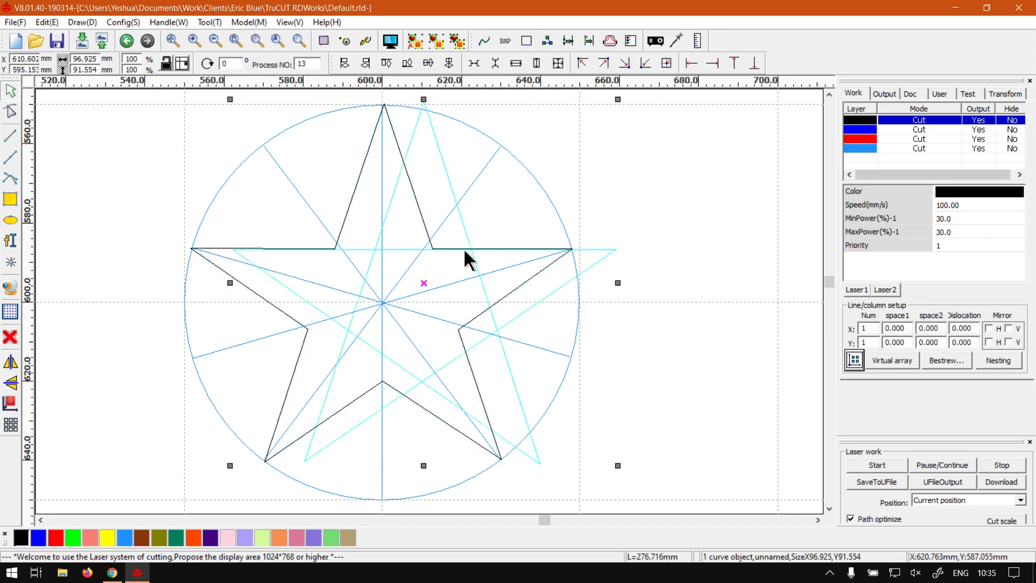
{"action": "key", "text": "Left"}
{"action": "scroll", "coordinate": [471, 251], "scroll_direction": "down", "scroll_amount": 2}
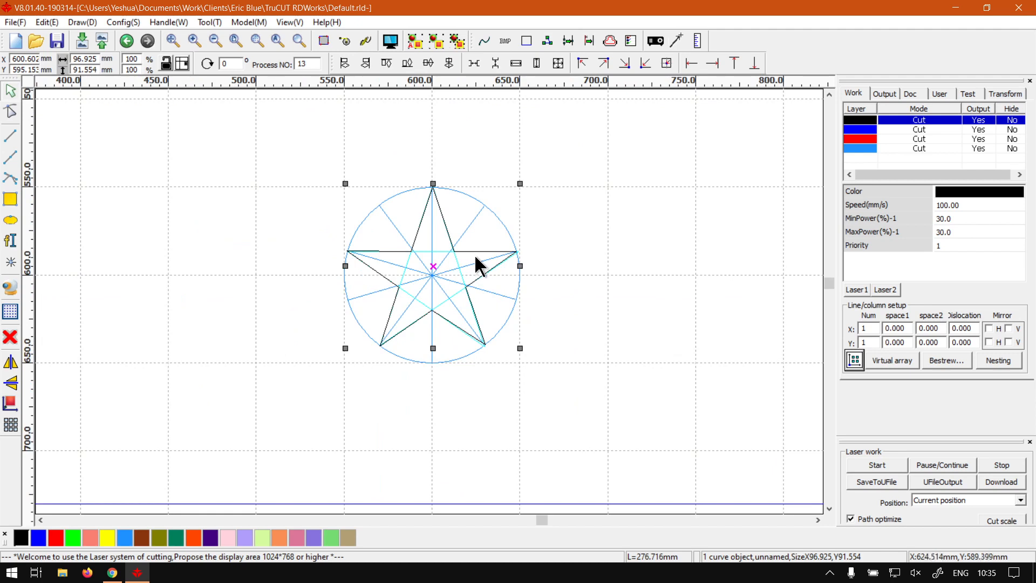
Step: Move the red construction star 110 mm to the left, clear of the spoked circle
{"action": "key", "text": "Left"}
{"action": "key", "text": "Left"}
{"action": "key", "text": "Left"}
{"action": "key", "text": "Left"}
{"action": "key", "text": "Left"}
{"action": "key", "text": "Left"}
{"action": "key", "text": "Left"}
{"action": "key", "text": "Left"}
{"action": "key", "text": "Left"}
{"action": "key", "text": "Left"}
{"action": "key", "text": "Left"}
Step: Move the black star outline 170 mm to the right, off the spoked circle, and deselect it
{"action": "left_click", "coordinate": [487, 252]}
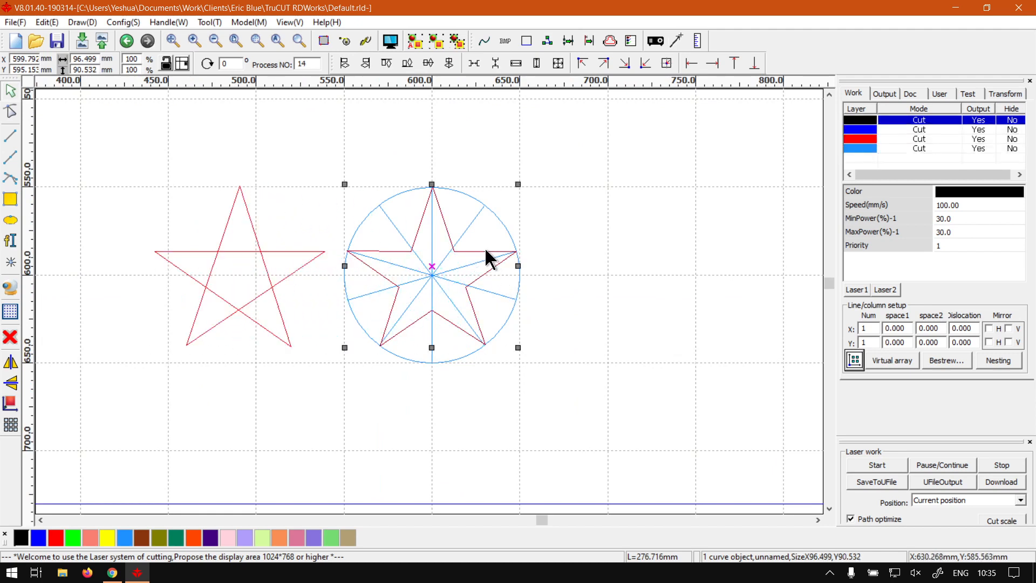
{"action": "key", "text": "Right"}
{"action": "key", "text": "Right"}
{"action": "key", "text": "Right"}
{"action": "key", "text": "Right"}
{"action": "key", "text": "Right"}
{"action": "key", "text": "Right"}
{"action": "key", "text": "Right"}
{"action": "key", "text": "Right"}
{"action": "key", "text": "Right"}
{"action": "key", "text": "Right"}
{"action": "key", "text": "Right"}
{"action": "key", "text": "Right"}
{"action": "key", "text": "Right"}
{"action": "key", "text": "Right"}
{"action": "key", "text": "Right"}
{"action": "key", "text": "Right"}
{"action": "key", "text": "Right"}
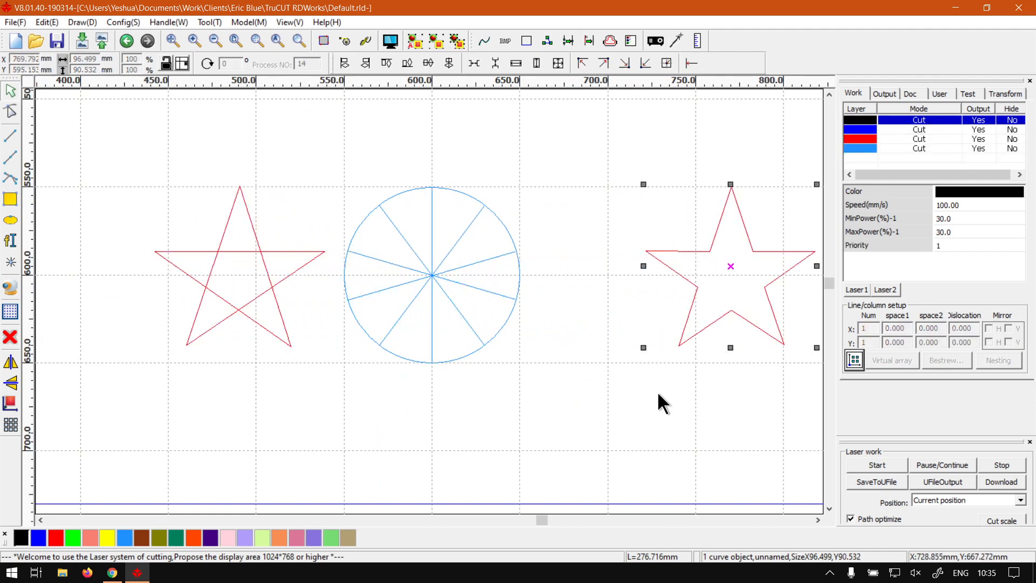
{"action": "left_click", "coordinate": [658, 390]}
Step: Move the black star outline farther right and slightly down, to about X 857.8 mm, Y 604.4 mm
{"action": "scroll", "coordinate": [658, 394], "scroll_direction": "down", "scroll_amount": 1}
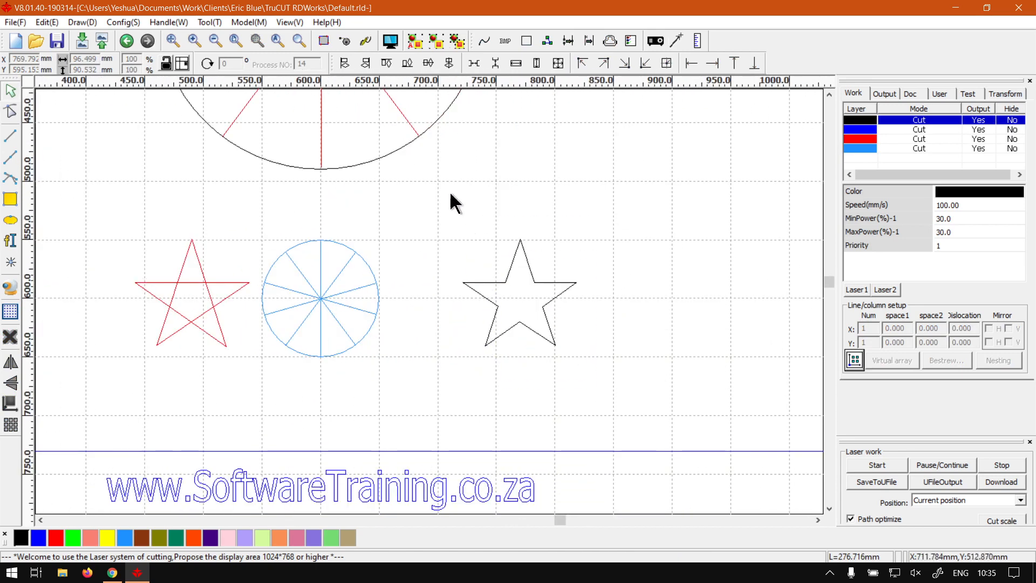
{"action": "left_click_drag", "start_coordinate": [453, 202], "coordinate": [709, 474]}
{"action": "left_click", "coordinate": [701, 427]}
{"action": "left_click", "coordinate": [549, 305]}
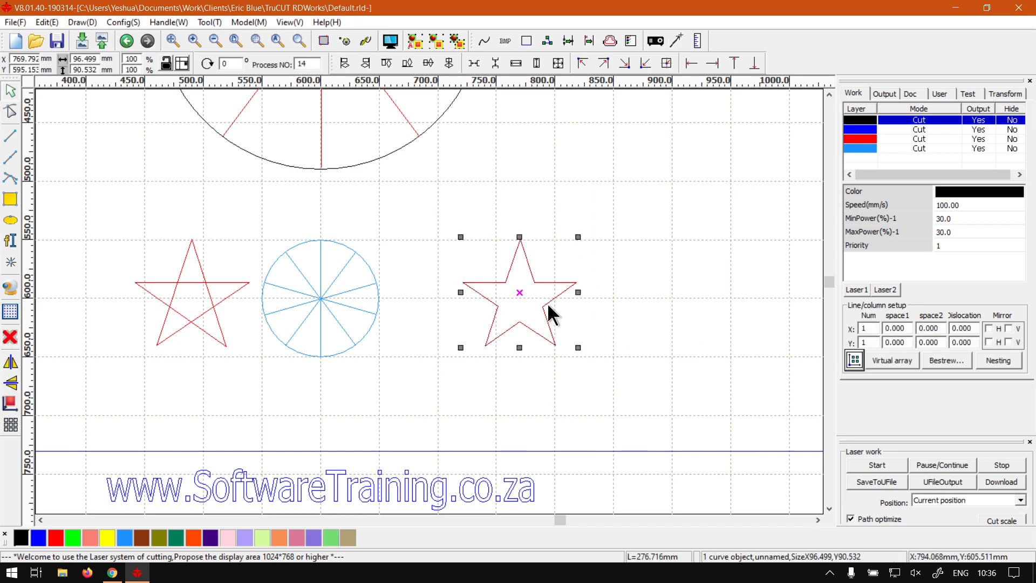
{"action": "left_click_drag", "start_coordinate": [548, 304], "coordinate": [652, 315]}
Step: Place the red star between the circle and the black outline at about X 740 mm, and shift the outline right to about X 865 mm
{"action": "left_click_drag", "start_coordinate": [263, 360], "coordinate": [129, 208]}
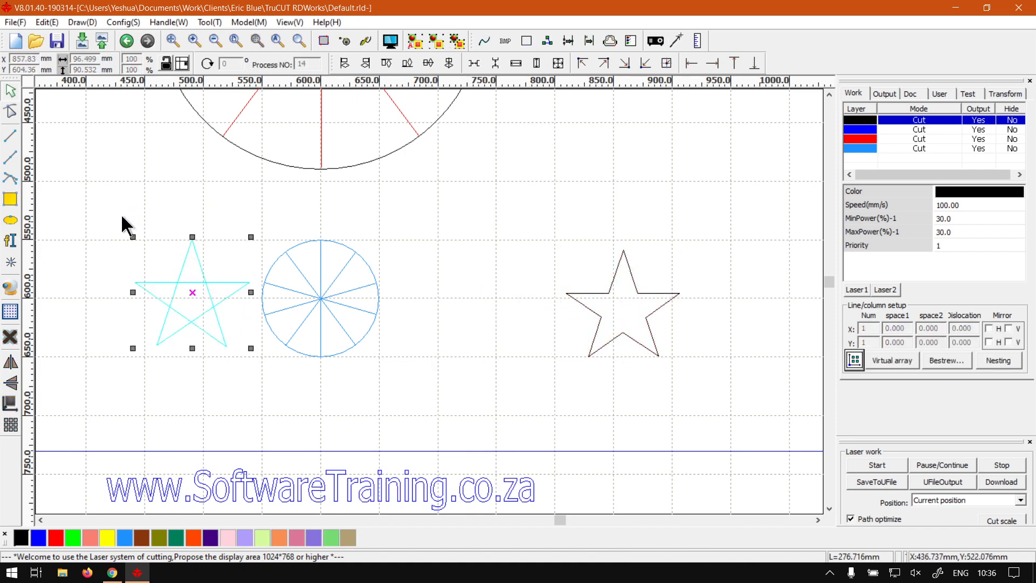
{"action": "left_click_drag", "start_coordinate": [203, 283], "coordinate": [491, 290]}
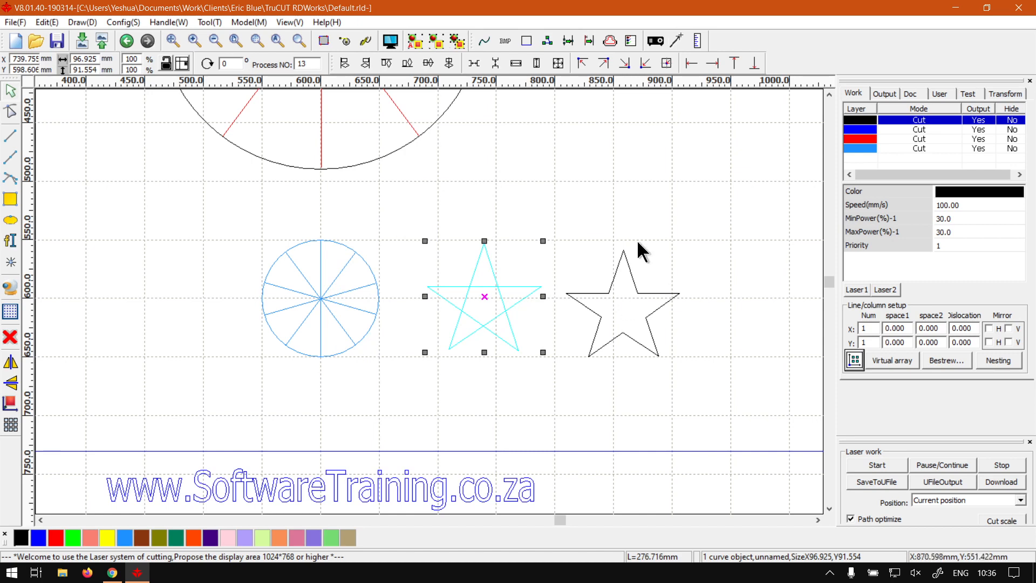
{"action": "left_click", "coordinate": [655, 295]}
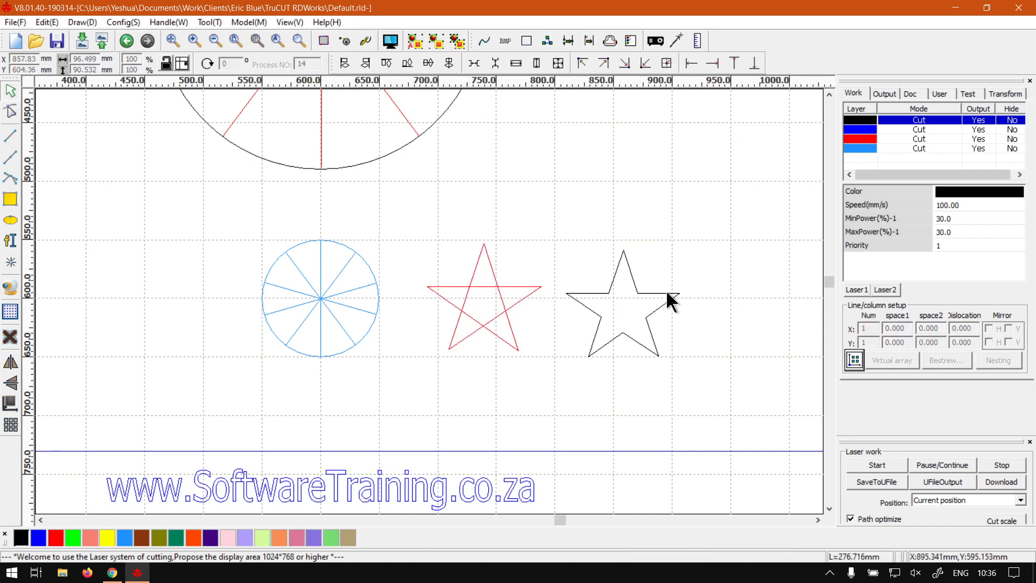
{"action": "left_click", "coordinate": [666, 290]}
{"action": "left_click_drag", "start_coordinate": [659, 292], "coordinate": [669, 293]}
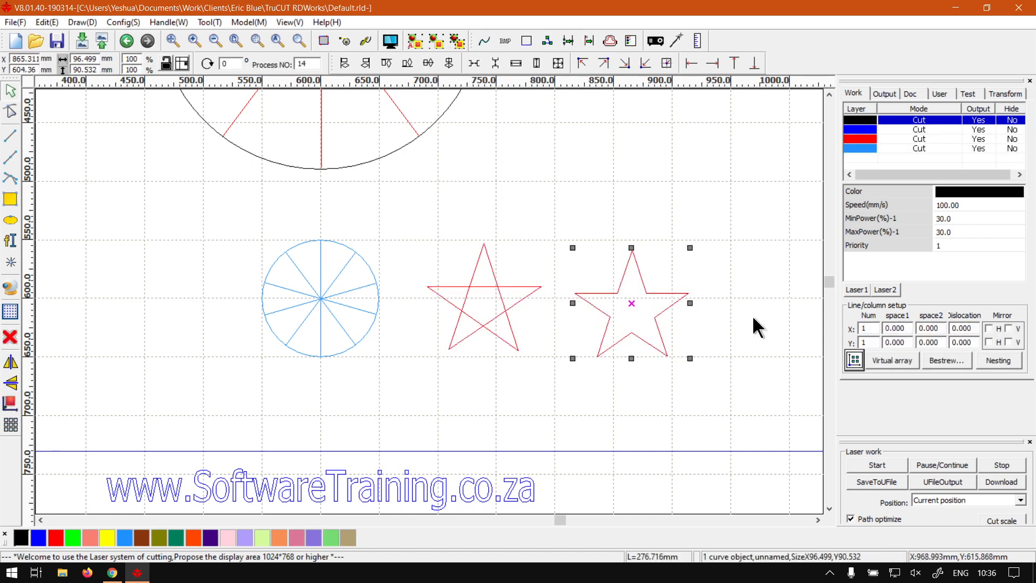
{"action": "left_click", "coordinate": [723, 357]}
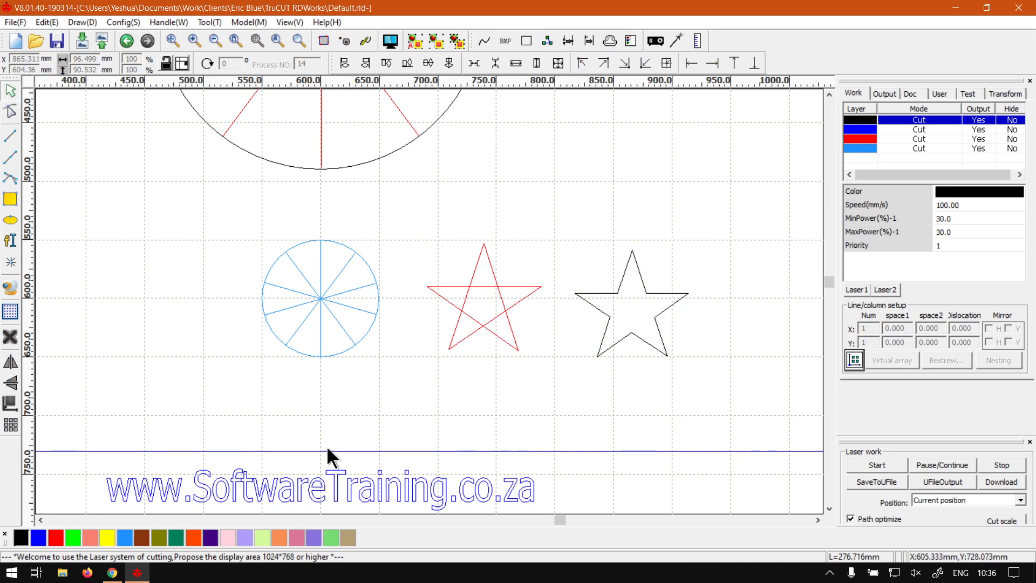
Step: Switch to Chrome and look through the training articles on the softwaretraining.co.za home page, returning to its beginning
{"action": "left_click", "coordinate": [112, 573]}
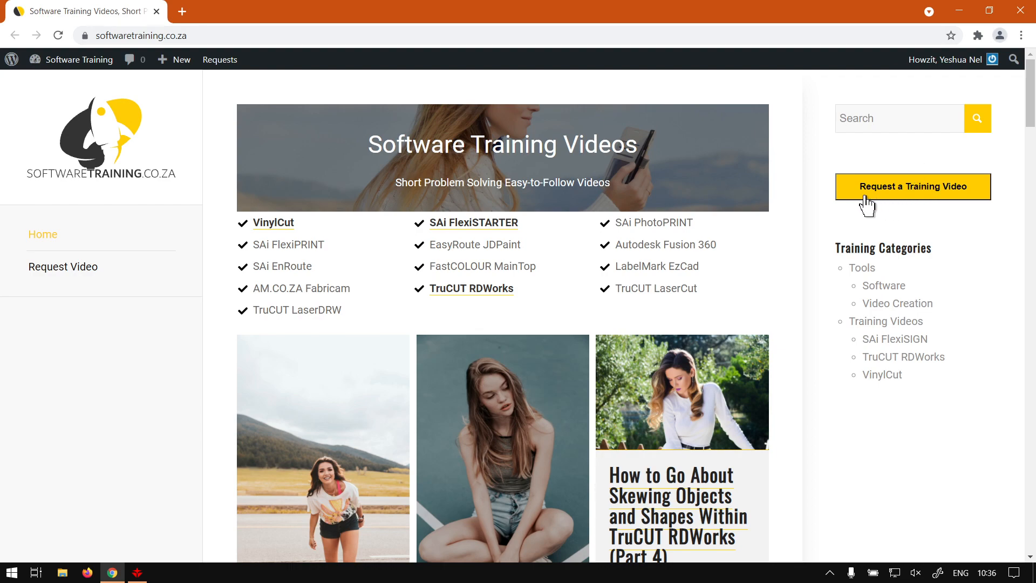
{"action": "scroll", "coordinate": [746, 340], "scroll_direction": "down", "scroll_amount": 6}
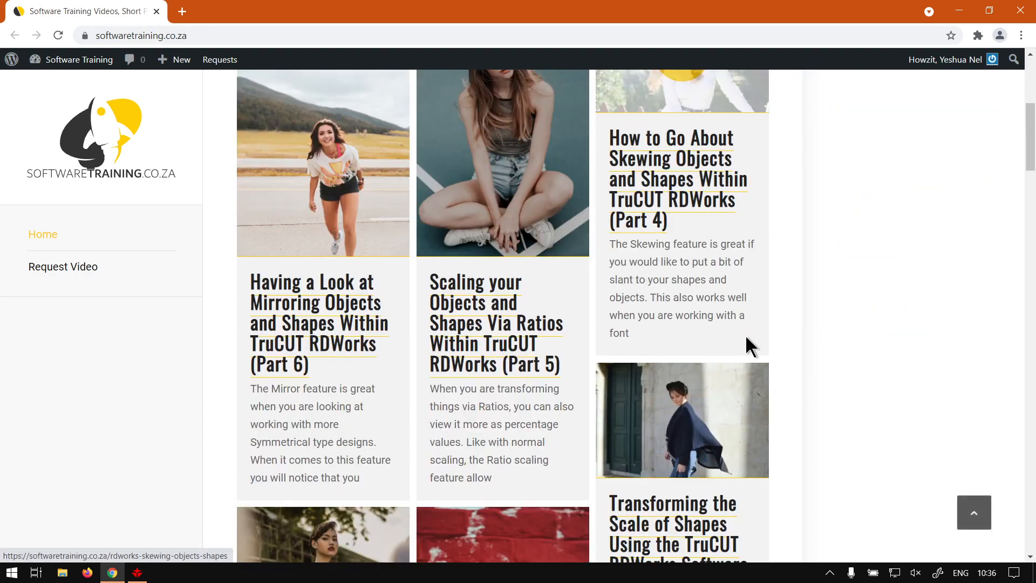
{"action": "scroll", "coordinate": [746, 340], "scroll_direction": "up", "scroll_amount": 6}
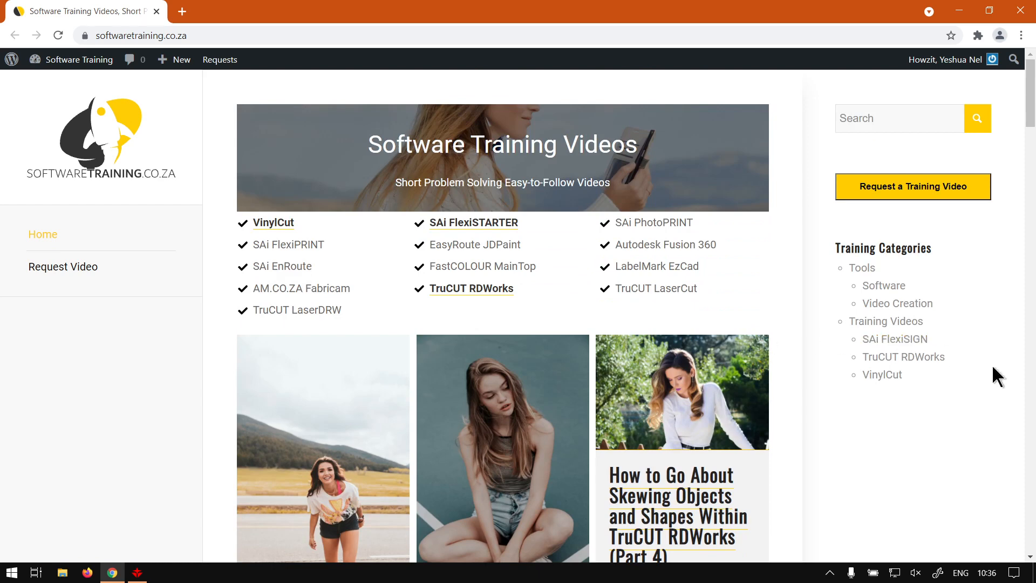